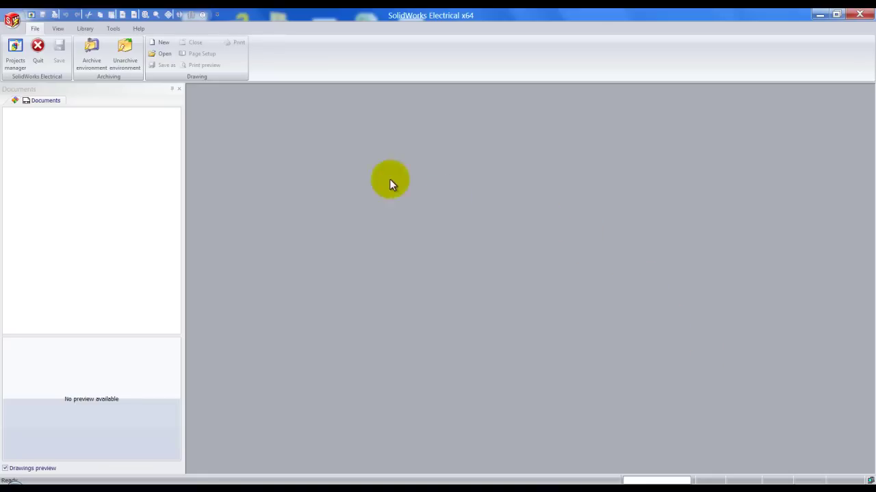
Start a DWG import in the title blocks manager and add IEC_02.dwg as the file to import
left_click(86, 30)
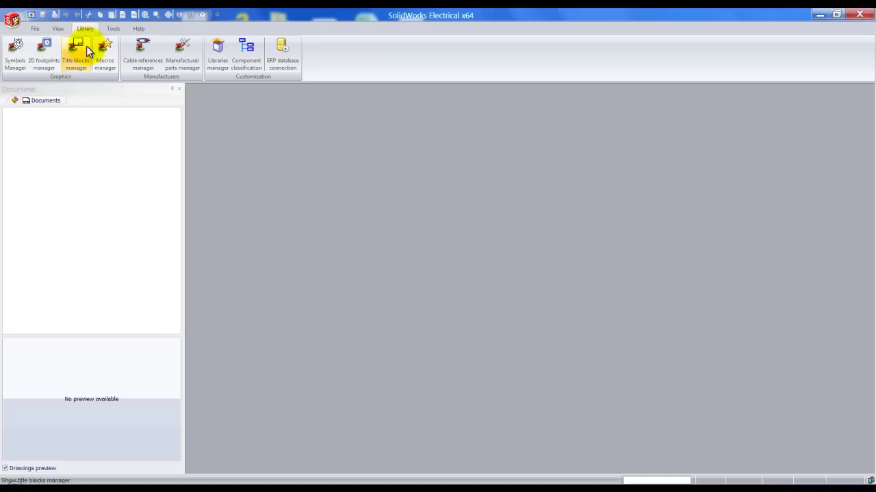
left_click(79, 56)
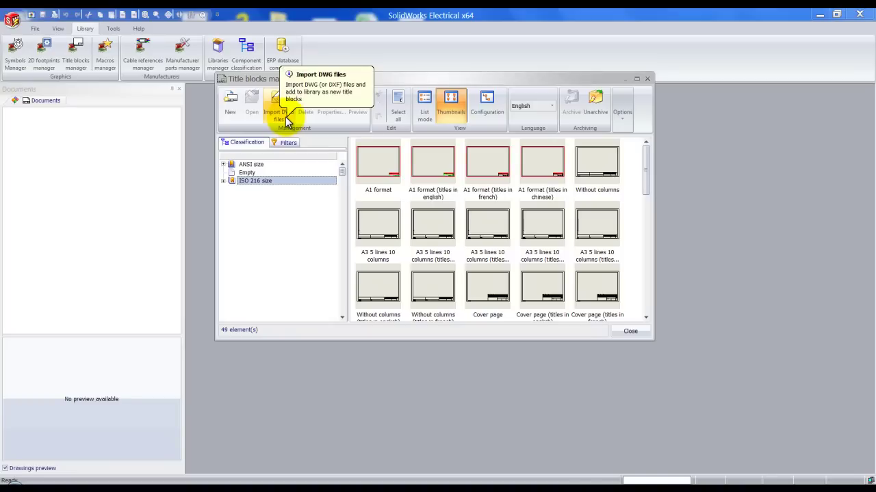
left_click(286, 121)
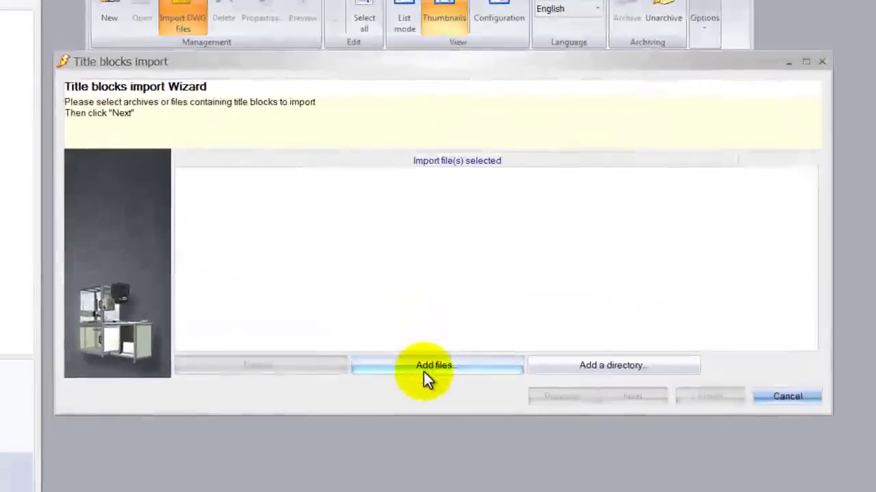
left_click(422, 372)
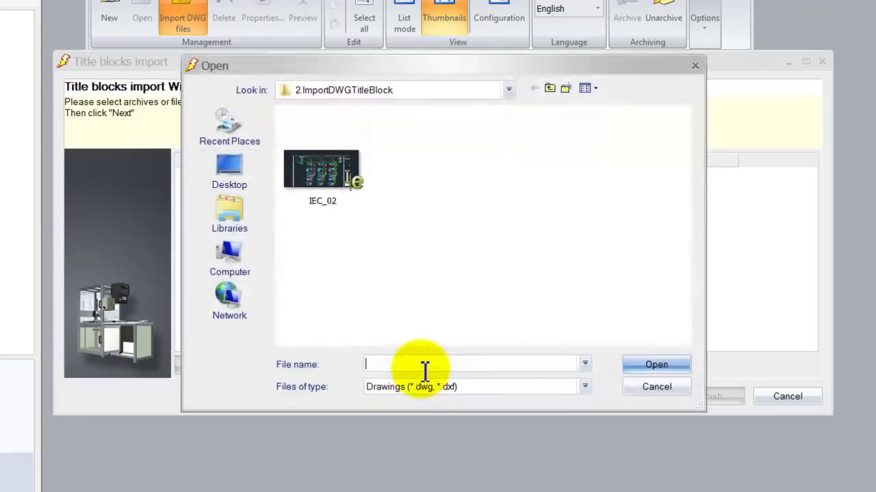
left_click(339, 172)
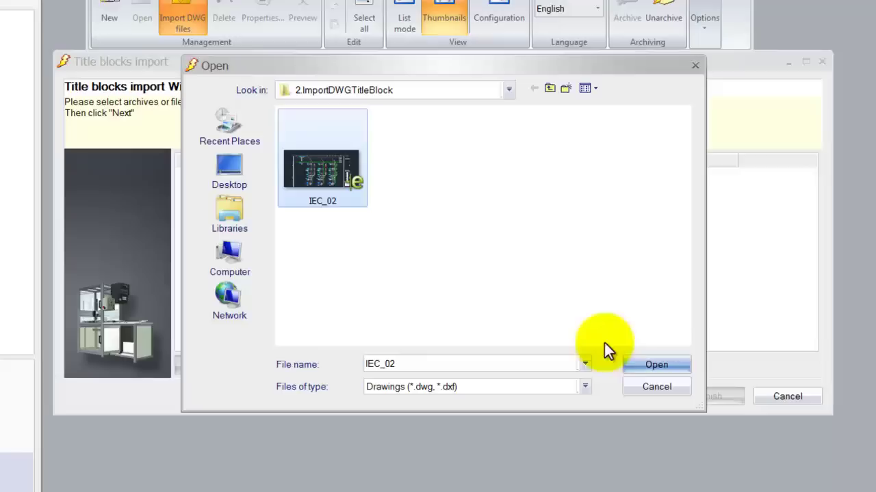
left_click(635, 363)
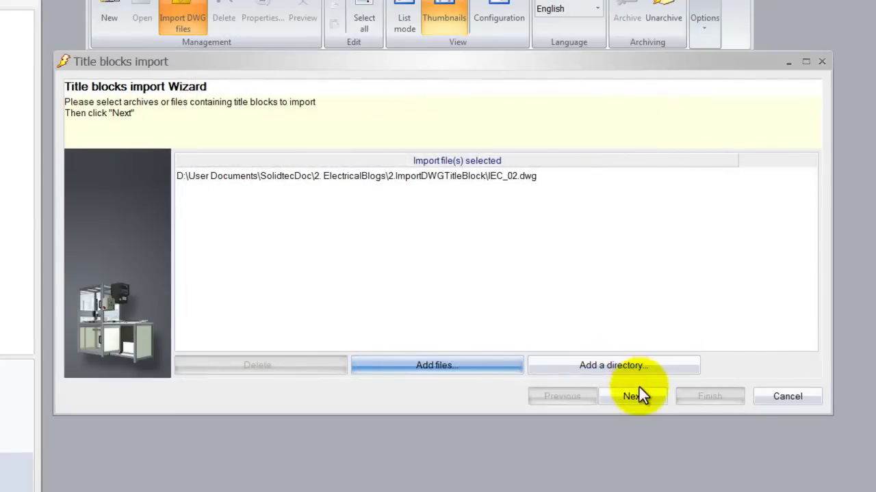
left_click(639, 396)
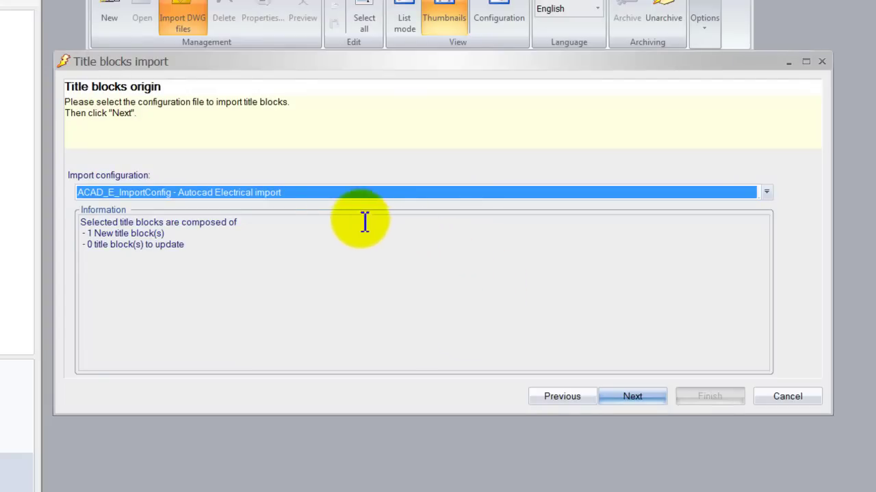
Choose the ACAD_E_ImportConfig - Autocad Electrical import configuration for the title block import
left_click(326, 193)
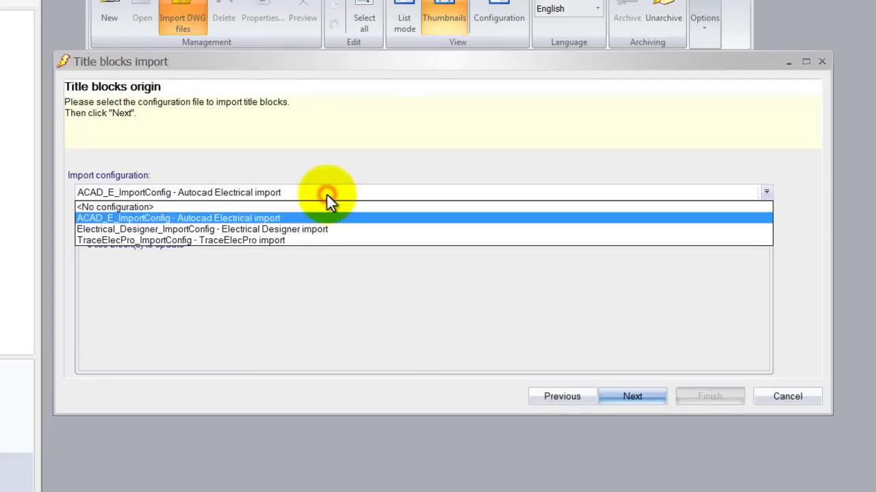
left_click(152, 217)
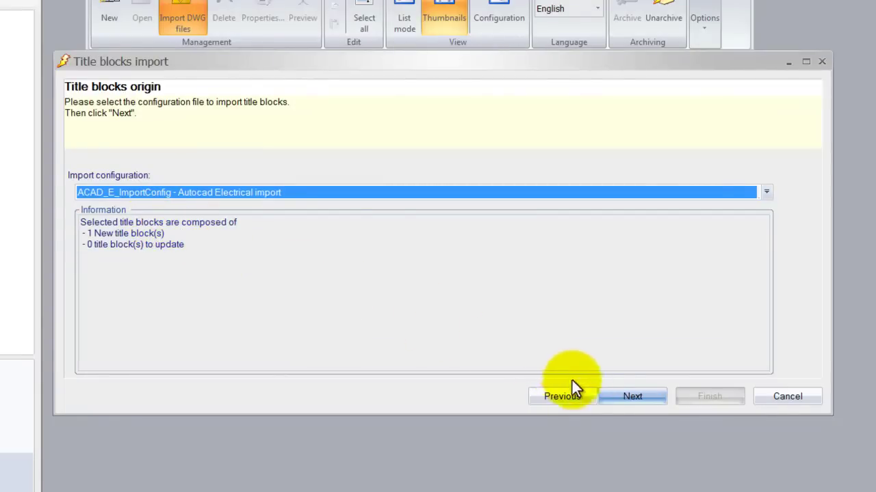
left_click(614, 398)
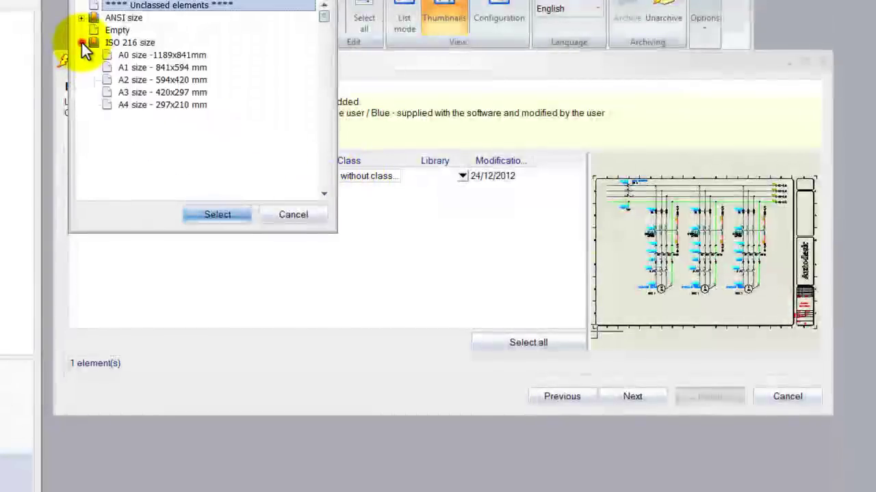
Assign IEC_02 to the ISO 216 class A3 size - 420x297 mm and complete the import without converting attributes
left_click(126, 92)
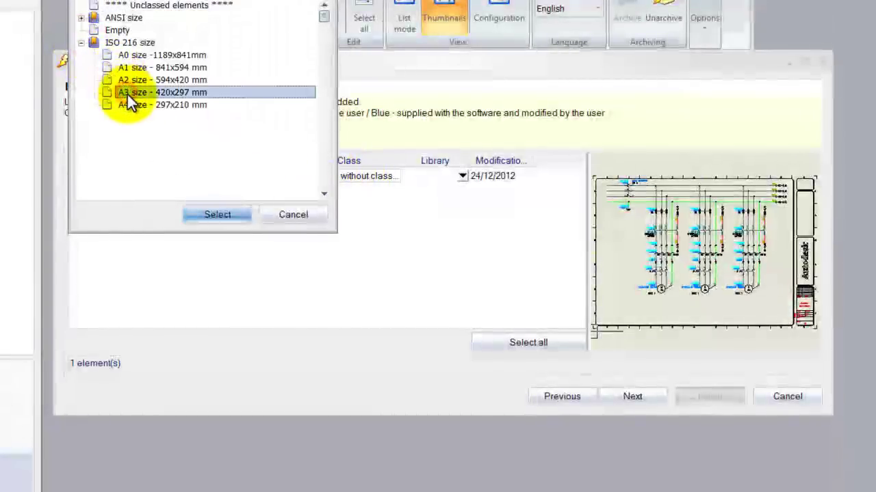
left_click(209, 215)
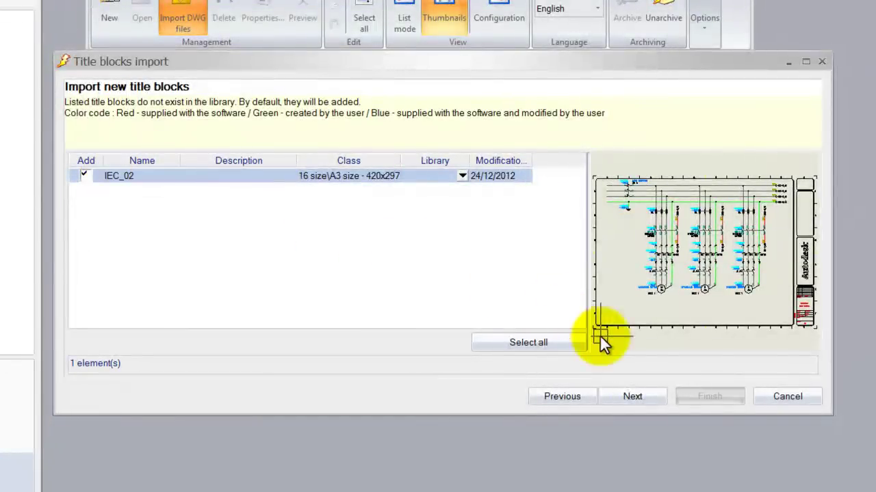
left_click(630, 398)
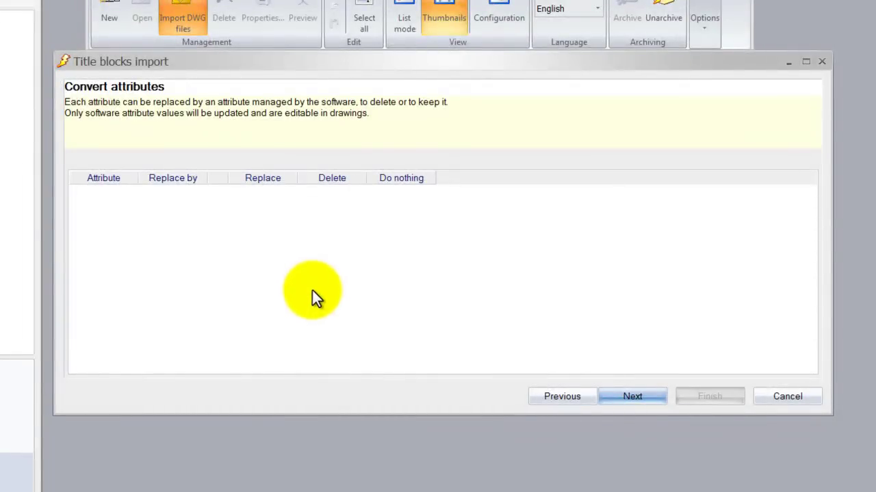
left_click(618, 392)
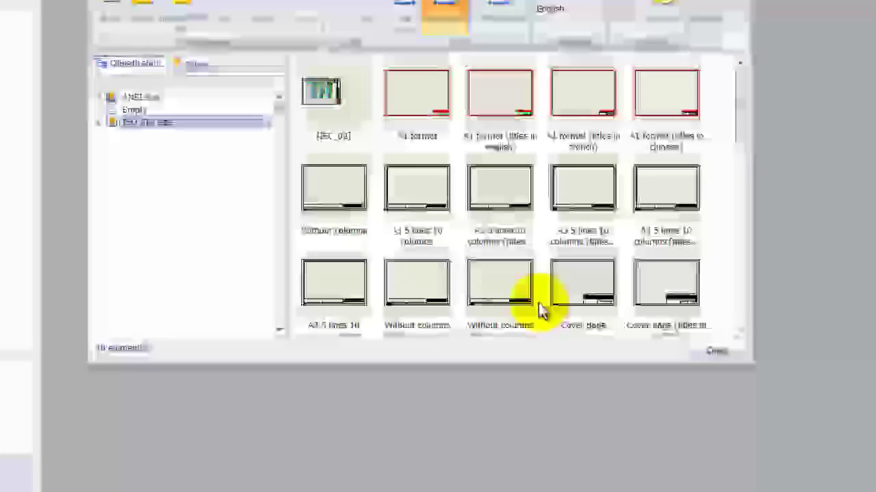
Set the English description of the imported IEC_02 title block to "Imported DWG A3"
right_click(351, 109)
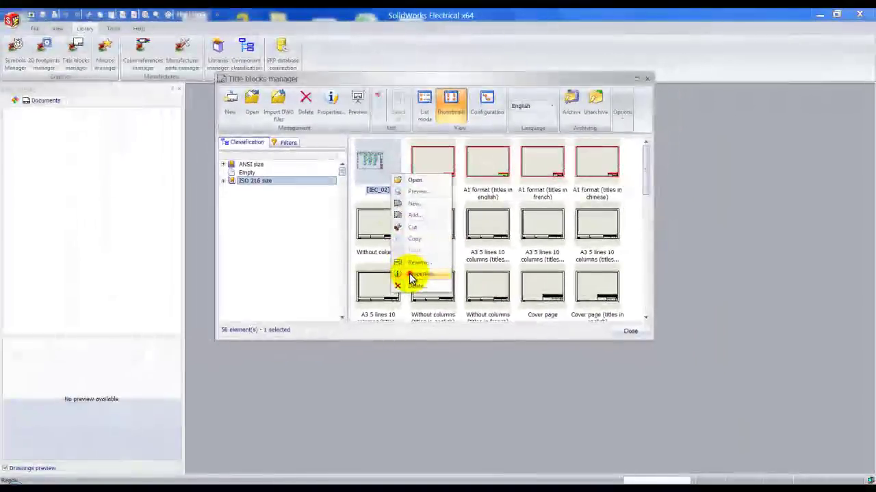
left_click(390, 264)
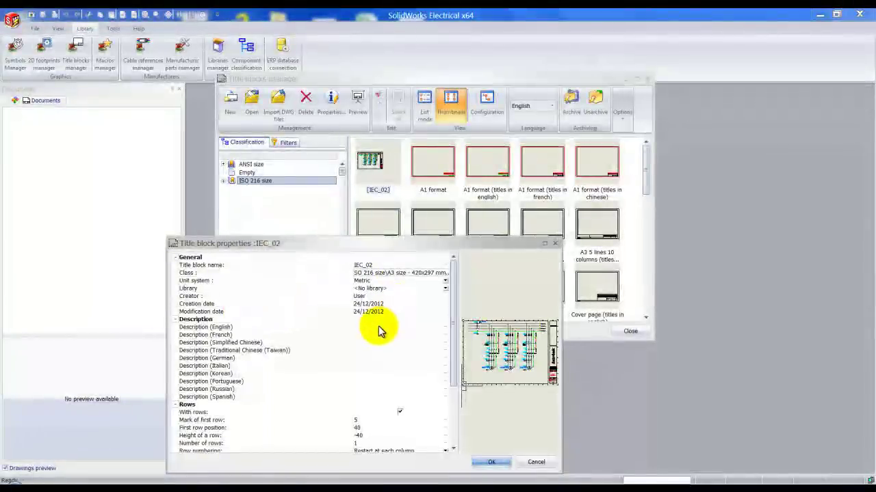
left_click(379, 328)
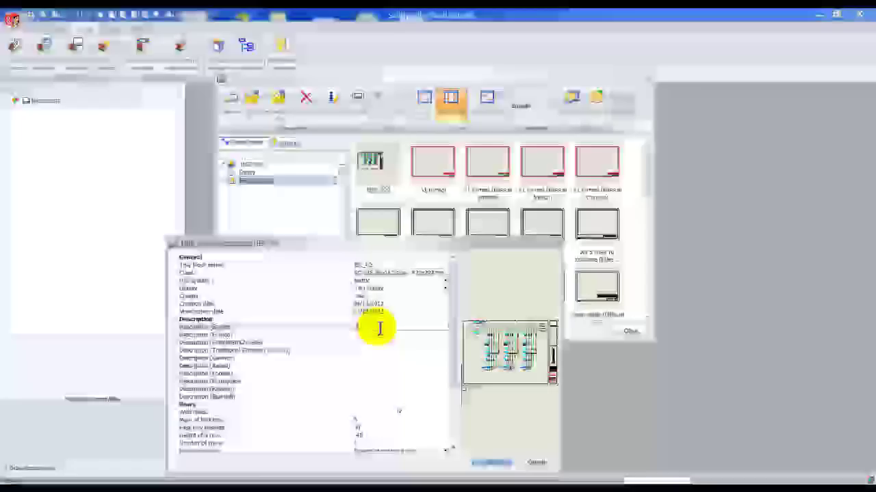
type("Imported DWG A3")
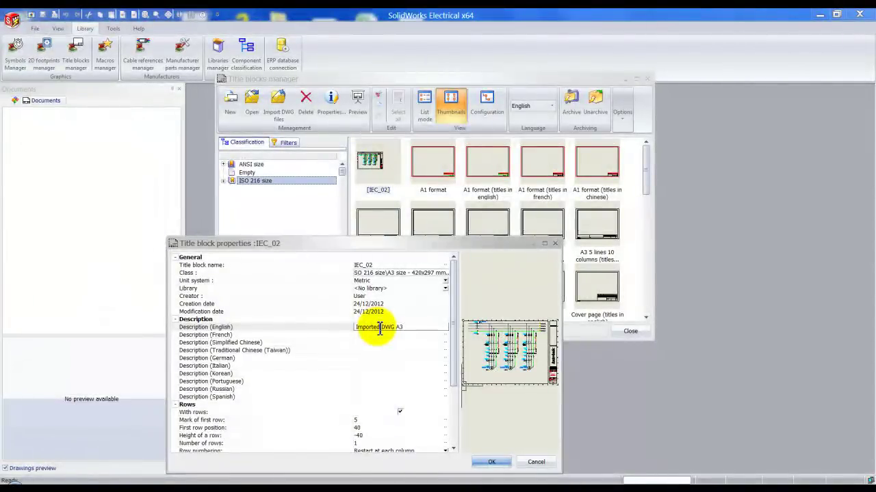
key("Return")
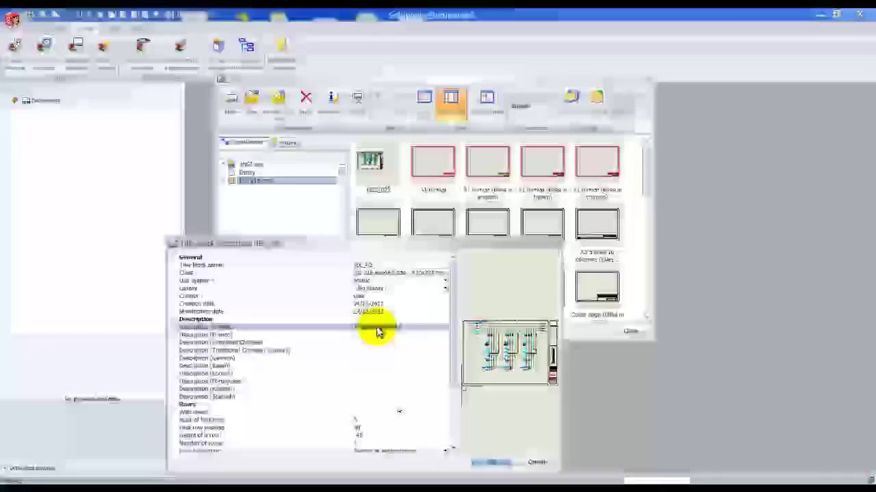
left_click(490, 463)
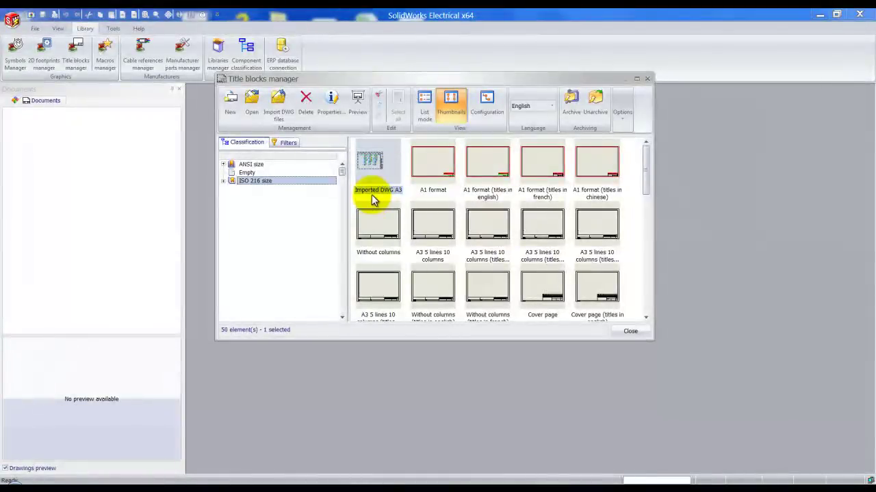
Open the Imported DWG A3 title block for editing and delete the circuit schematic inside its frame
double_click(380, 169)
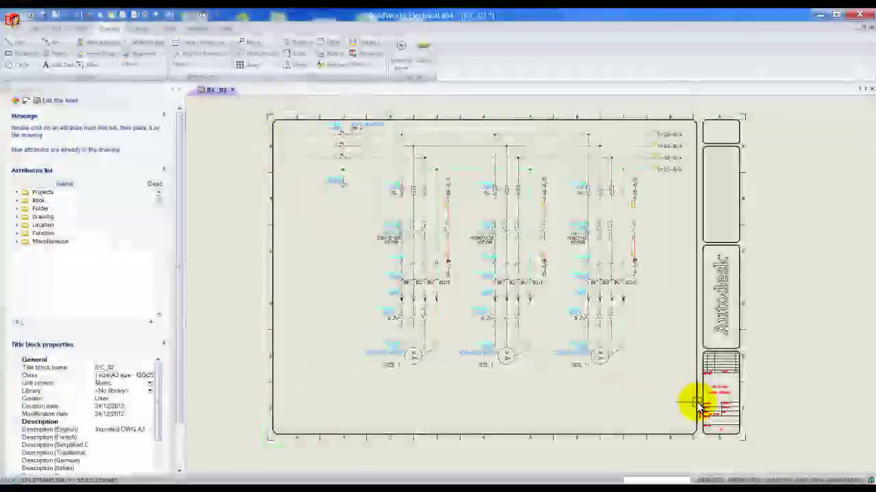
key("Delete")
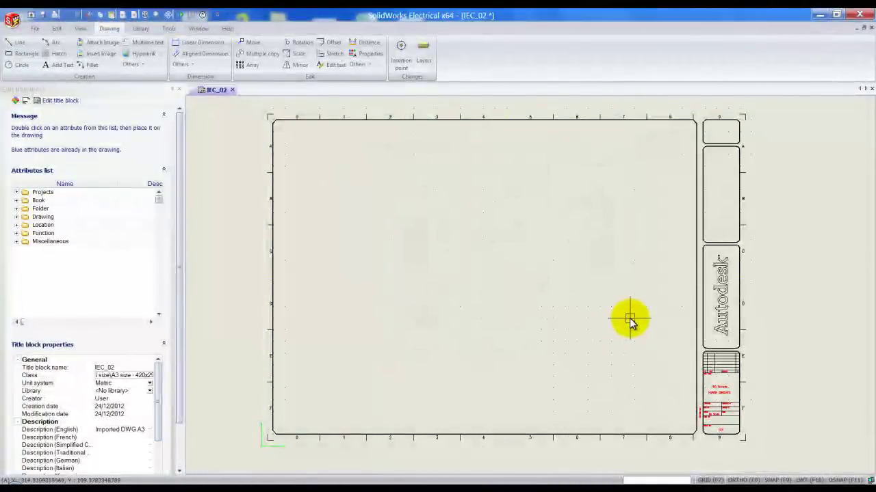
Explode all remaining title block geometry and delete the Autodesk logo from the side column
key("ctrl+a")
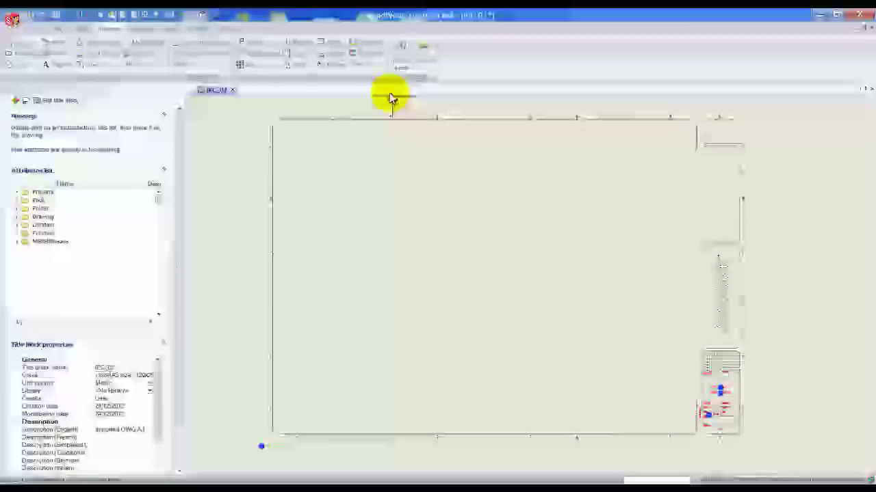
left_click(370, 65)
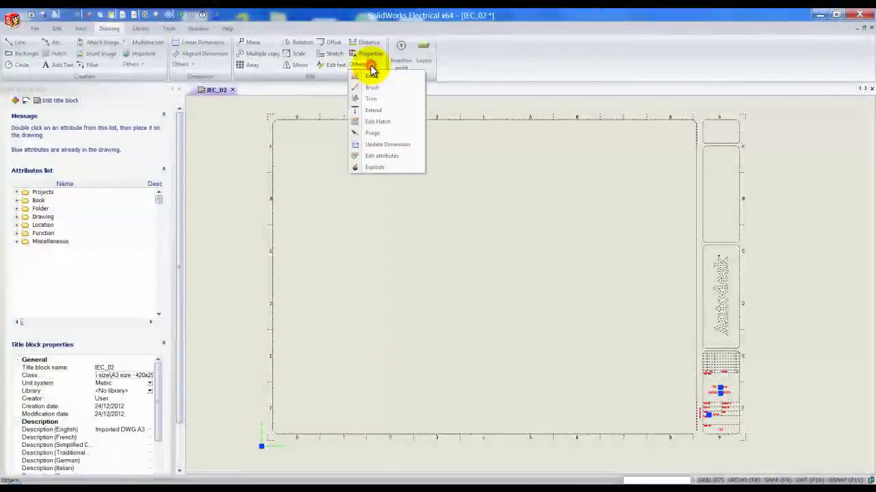
left_click(380, 169)
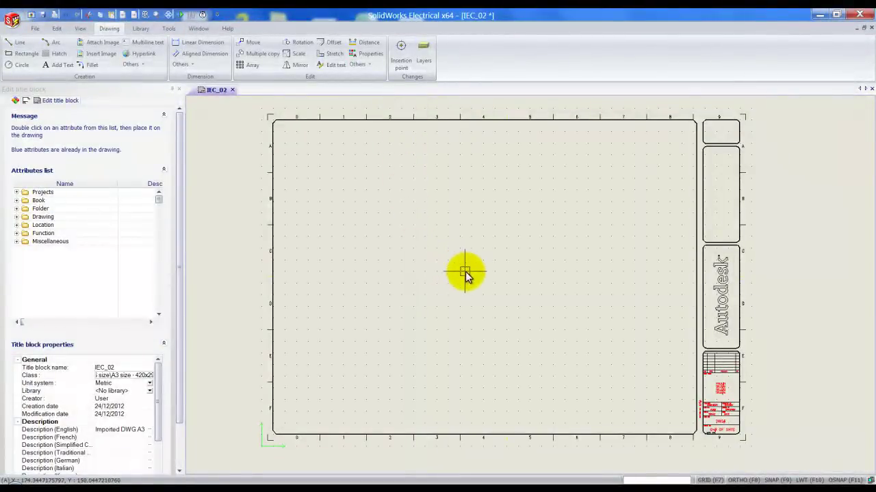
left_click(721, 328)
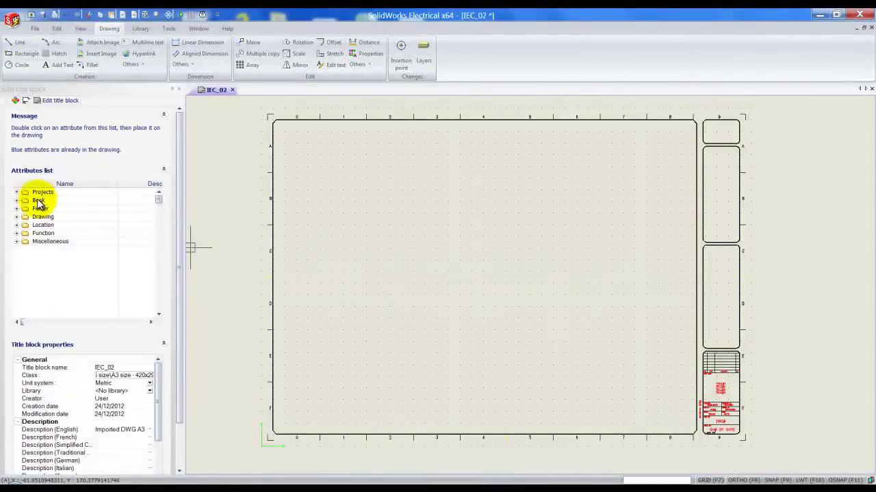
Widen the attributes list so that the descriptions of the Projects attributes can be read
left_click(17, 193)
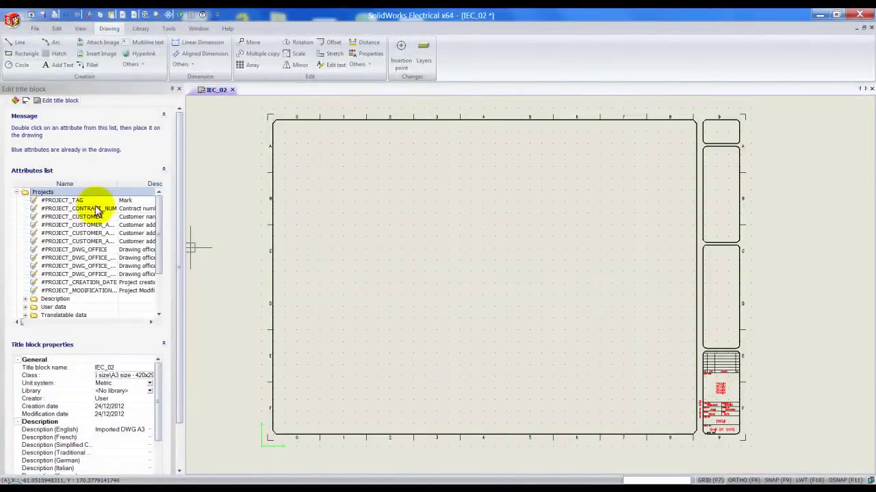
mouse_move(186, 201)
left_mouse_down()
mouse_move(212, 204)
mouse_move(190, 212)
mouse_move(190, 196)
left_mouse_up()
left_click(17, 185)
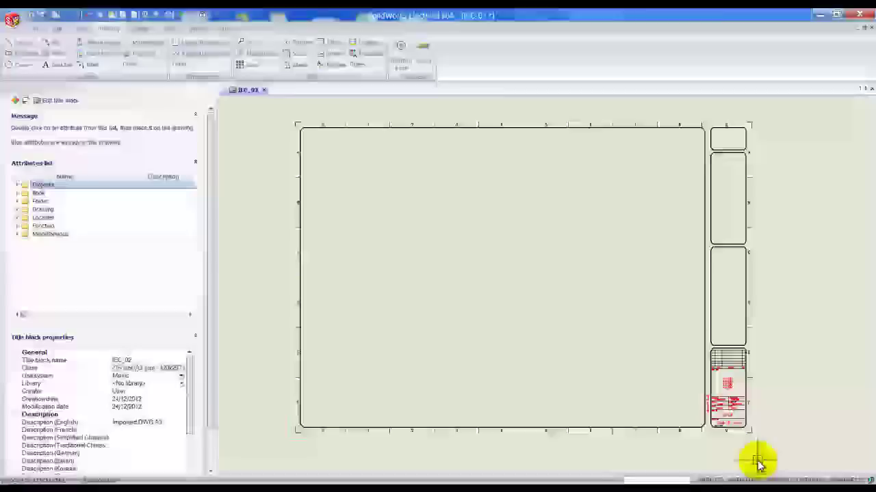
Set the grid spacing to 5 in the drawing parameters
double_click(771, 480)
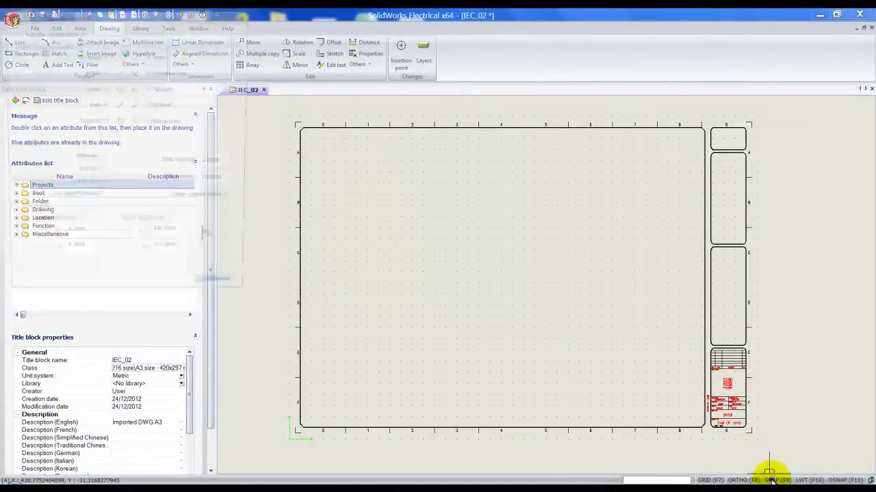
double_click(222, 181)
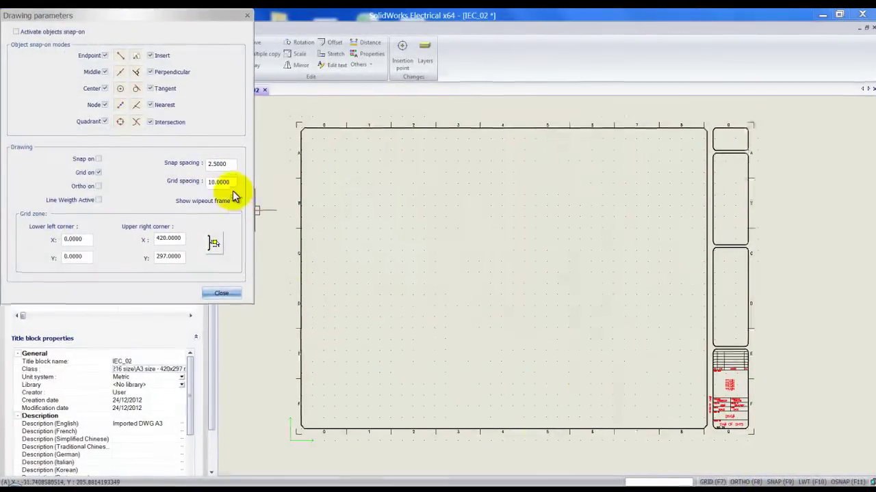
type("5")
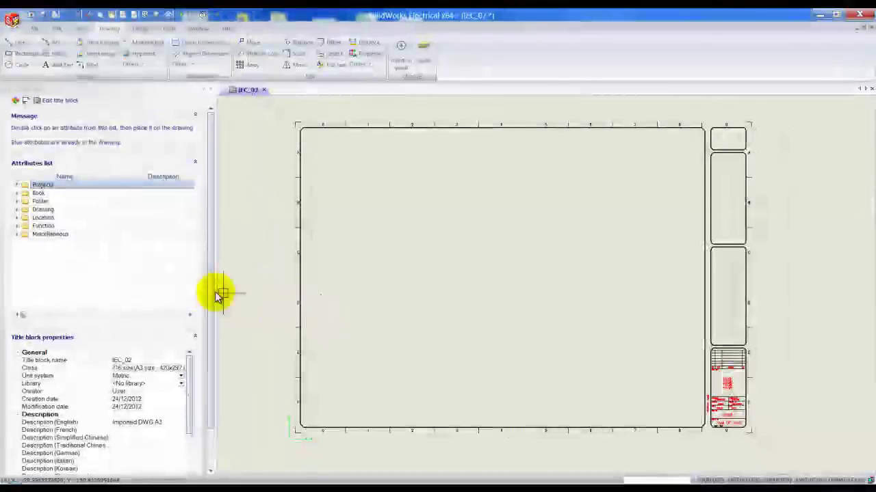
Place the project's customer name and customer address (line 1) attributes one below the other in the frame's upper-left area
left_click(15, 186)
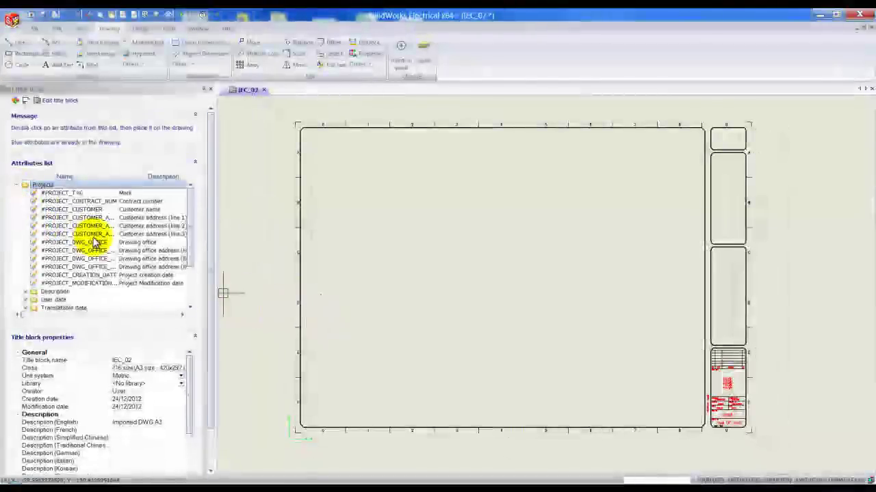
double_click(96, 210)
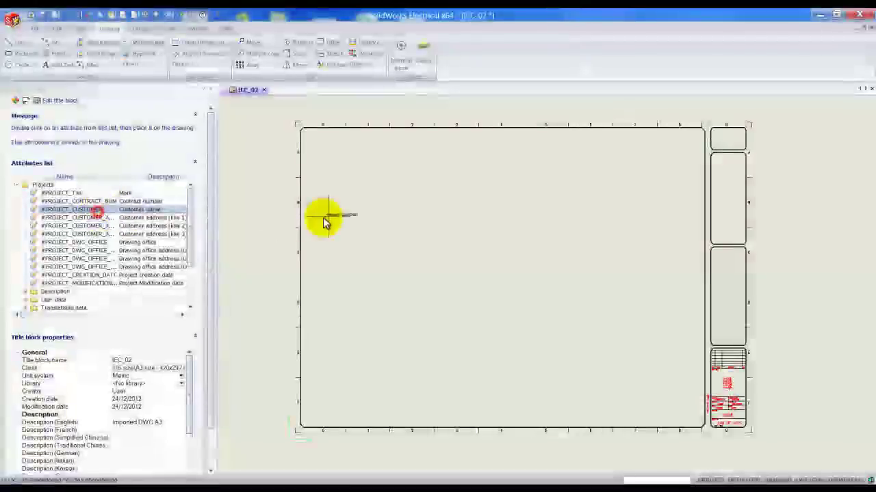
left_click(370, 197)
double_click(154, 217)
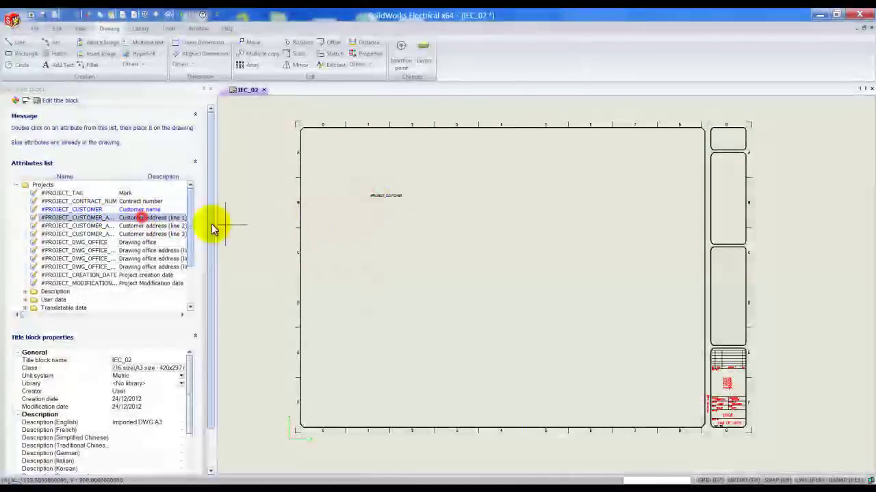
left_click(370, 205)
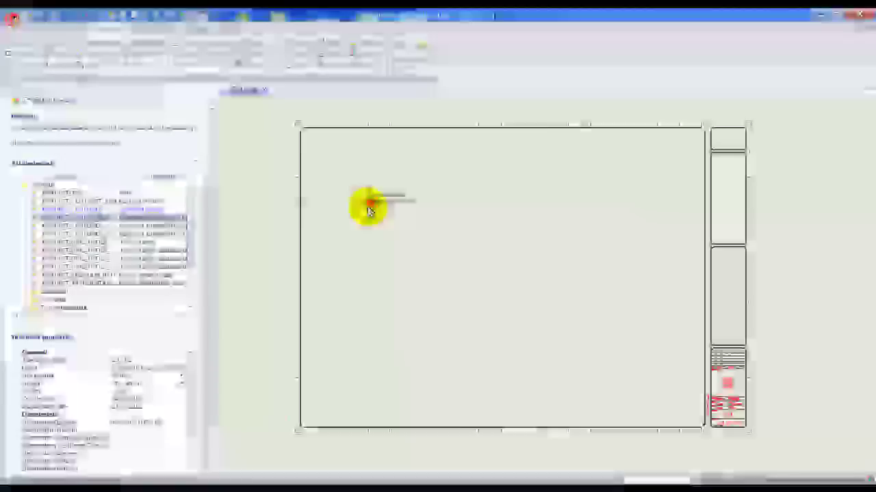
Place the customer address (line 2) and customer address (line 3) attributes below the customer address (line 1) attribute
double_click(86, 226)
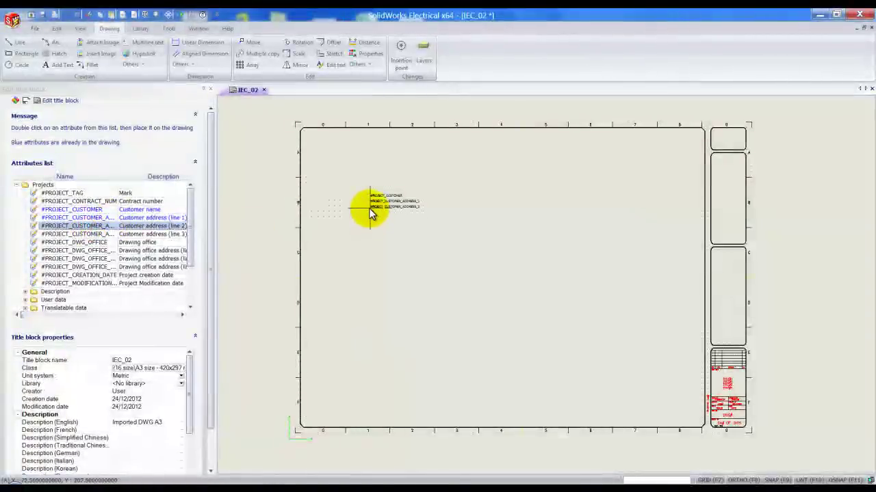
left_click(368, 208)
double_click(163, 234)
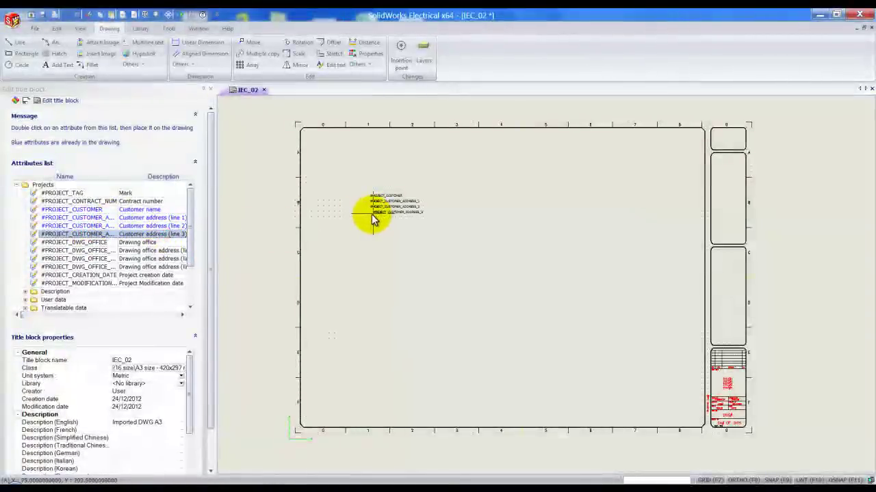
left_click(370, 216)
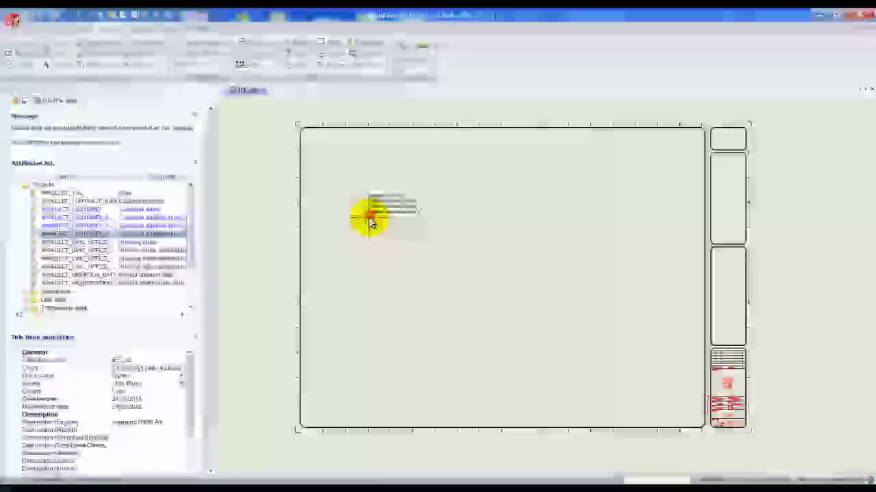
right_click(417, 276)
Rotate the four customer attributes 90° counter-clockwise about the start of the address line 3 text so they read vertically
left_click(442, 183)
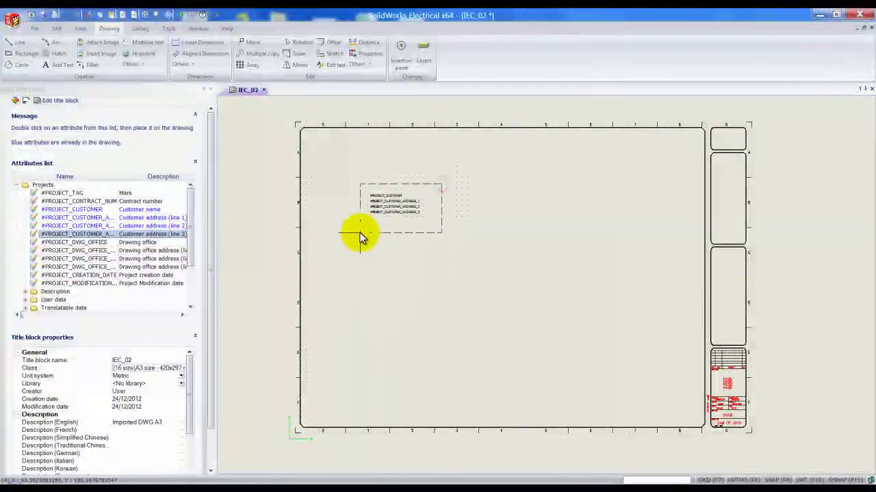
left_click(294, 43)
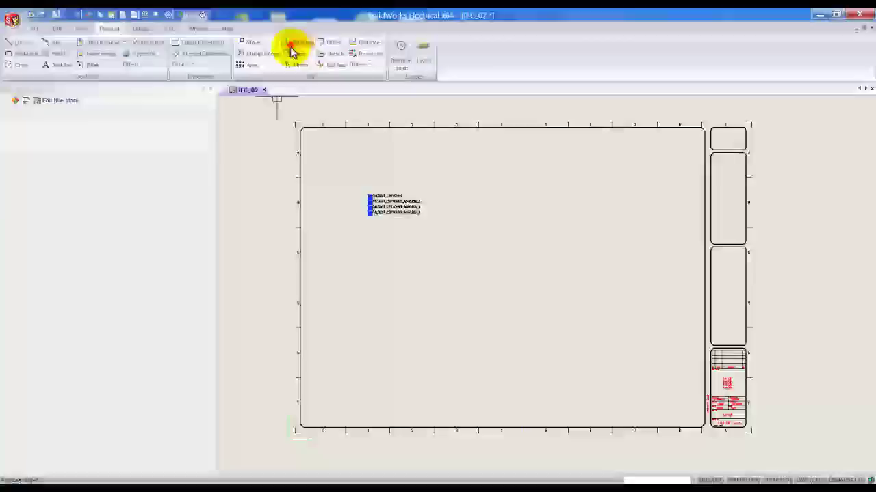
left_click(368, 215)
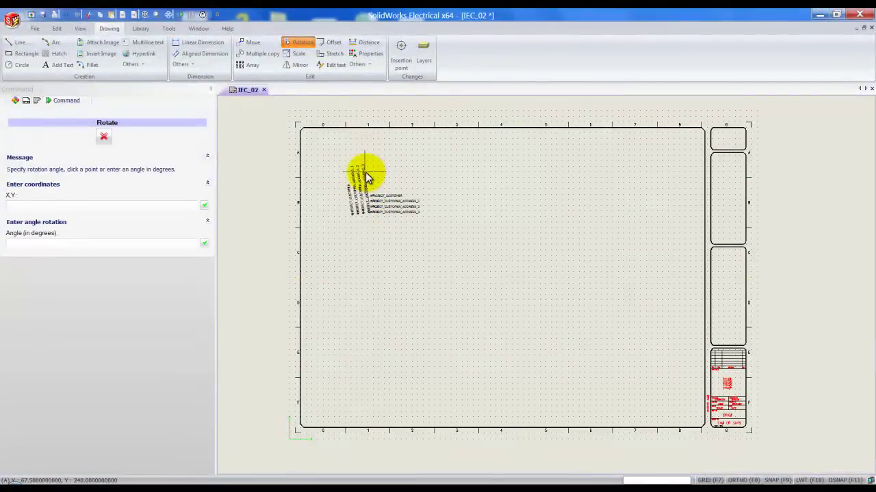
left_click(371, 173)
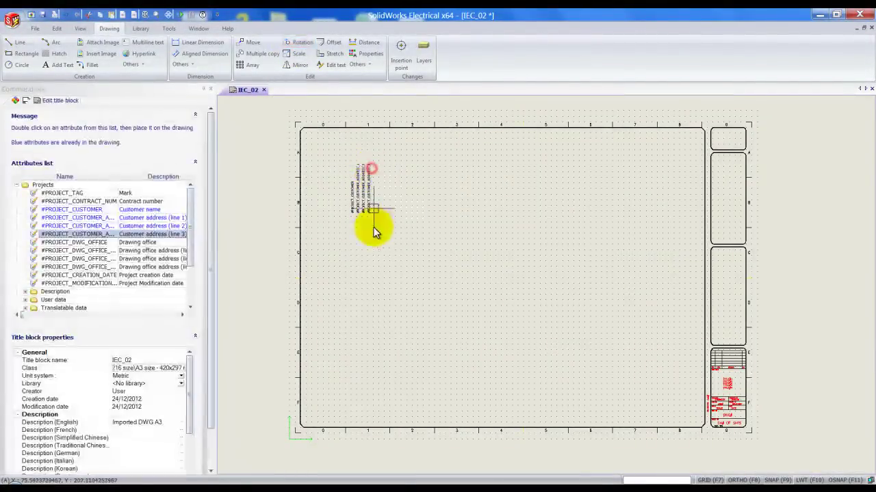
Move the four rotated customer attributes into the side column's empty box directly above the revision table
left_click(381, 153)
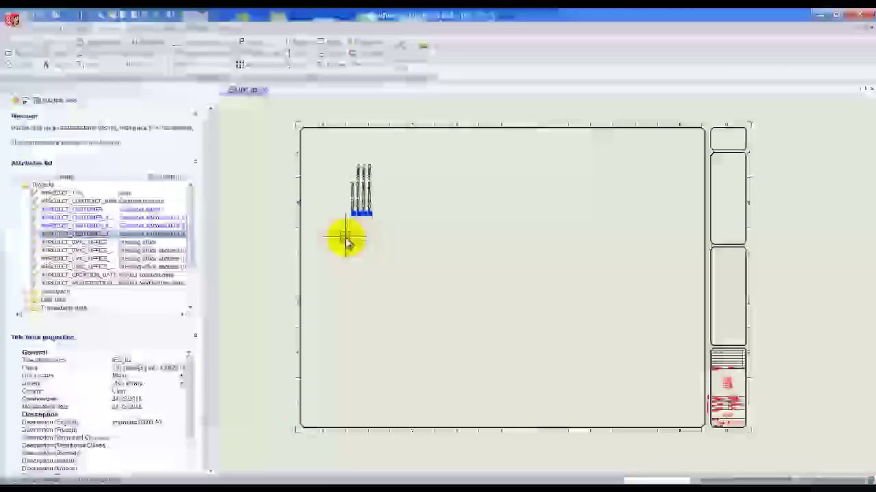
left_click(252, 42)
left_click(351, 214)
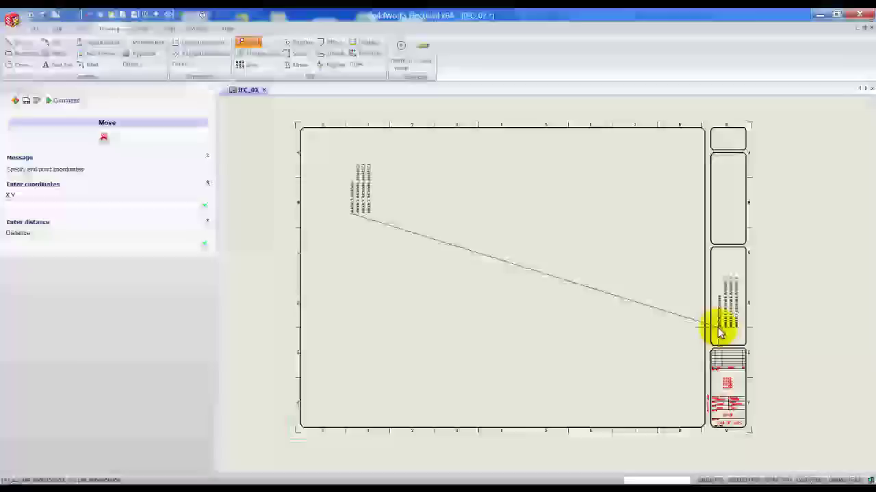
left_click(719, 334)
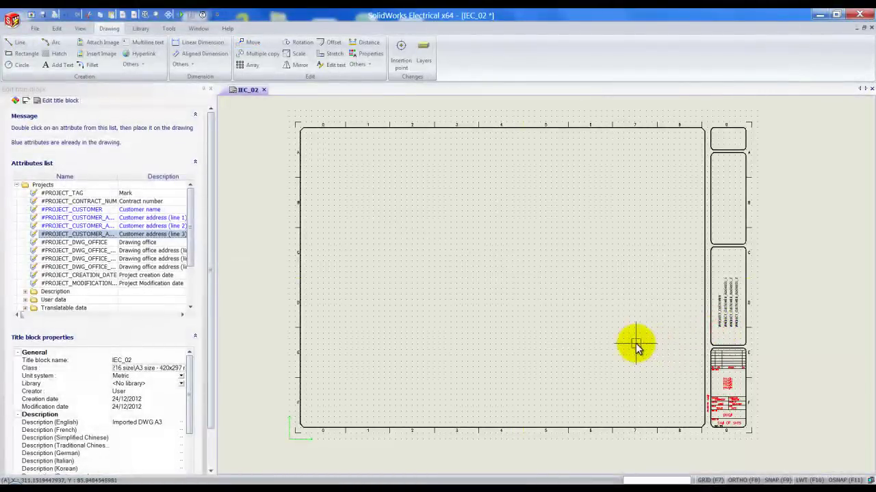